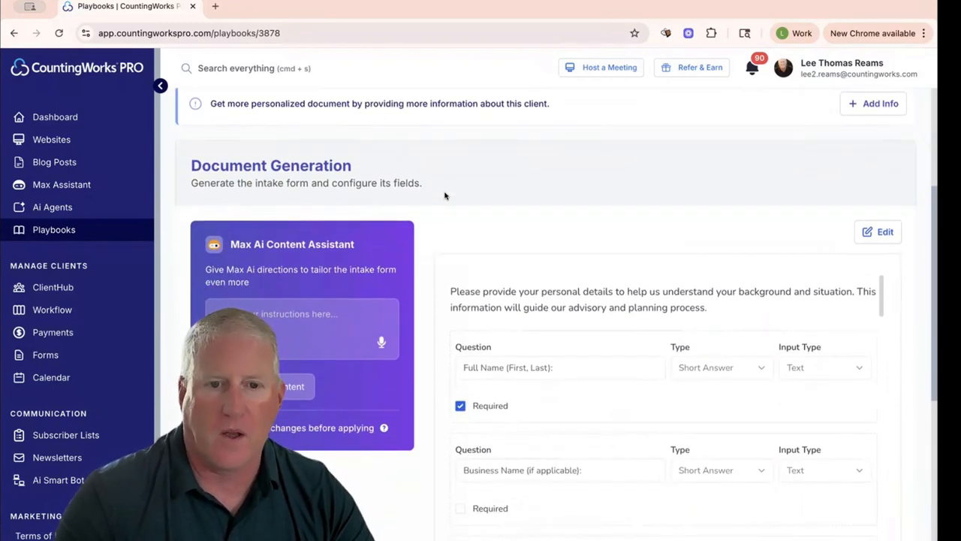
- Dictate instructions to Max Ai to turn the intake form into a net promoter-style client feedback survey, and generate the new content
scroll(539, 293, "down", 6)
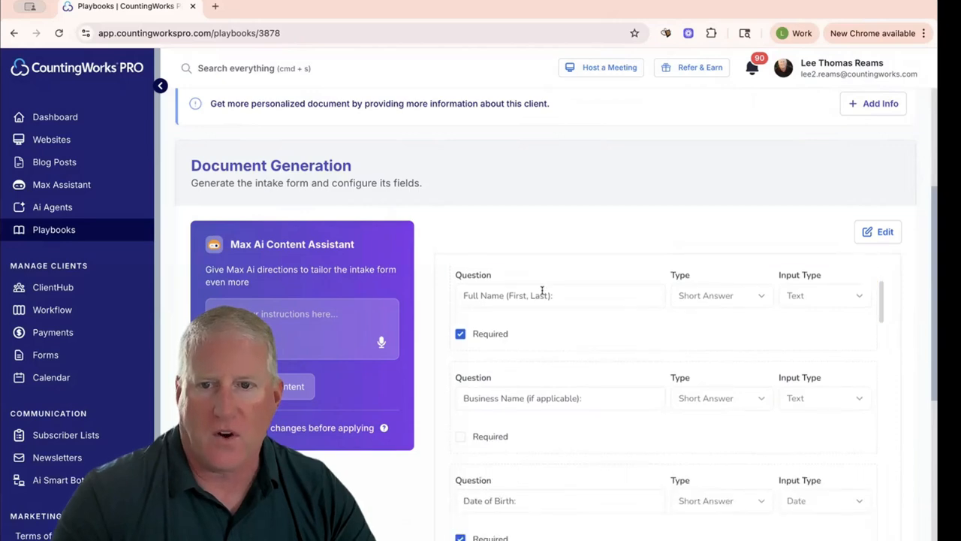
scroll(535, 292, "up", 4)
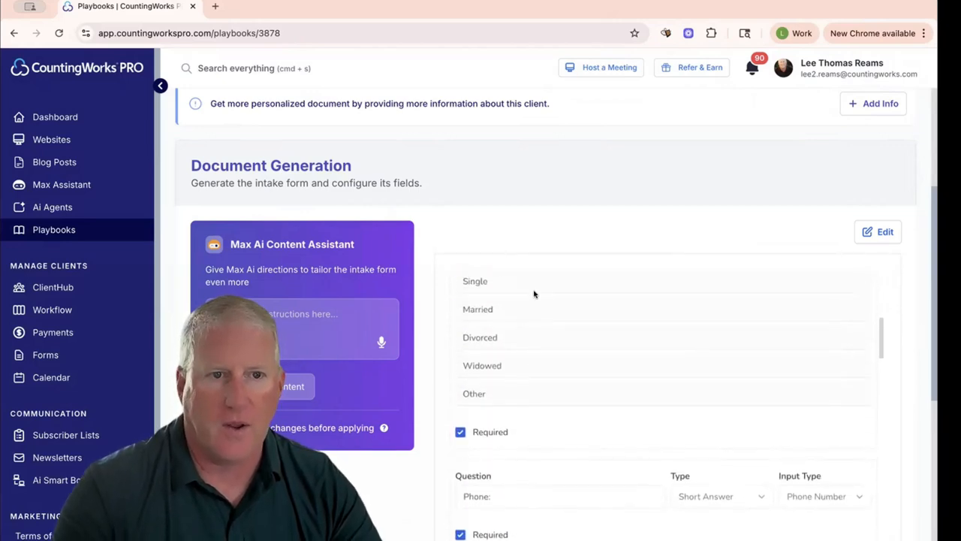
scroll(412, 193, "up", 3)
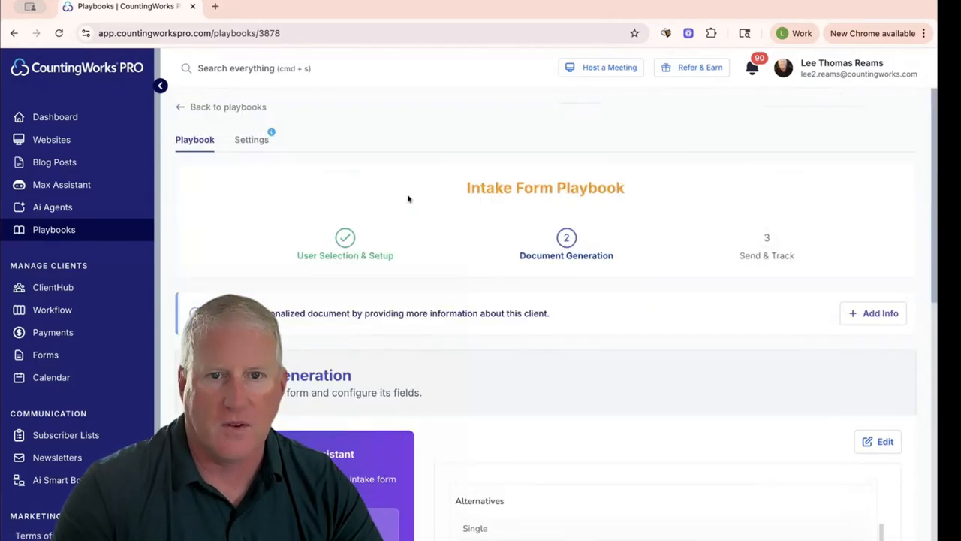
scroll(414, 200, "down", 4)
left_click(237, 280)
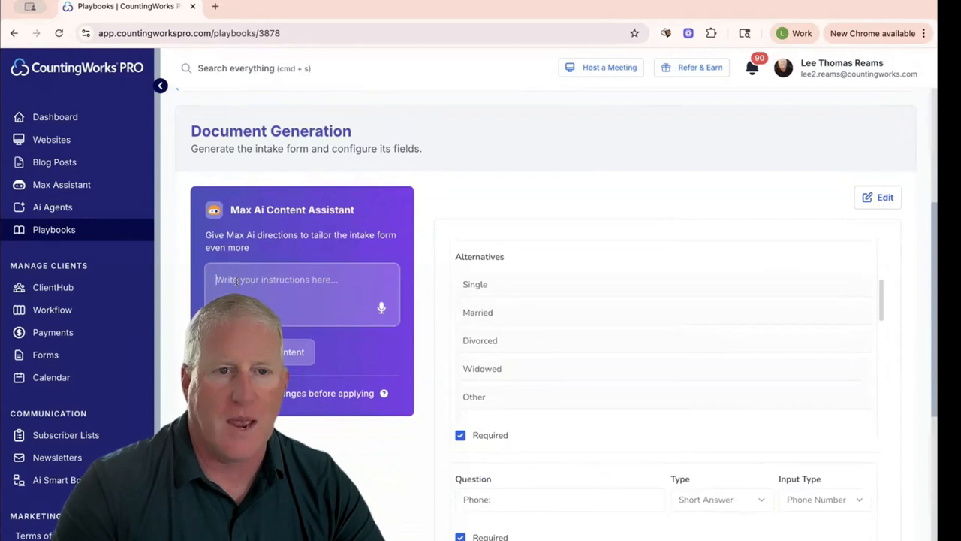
left_click(380, 307)
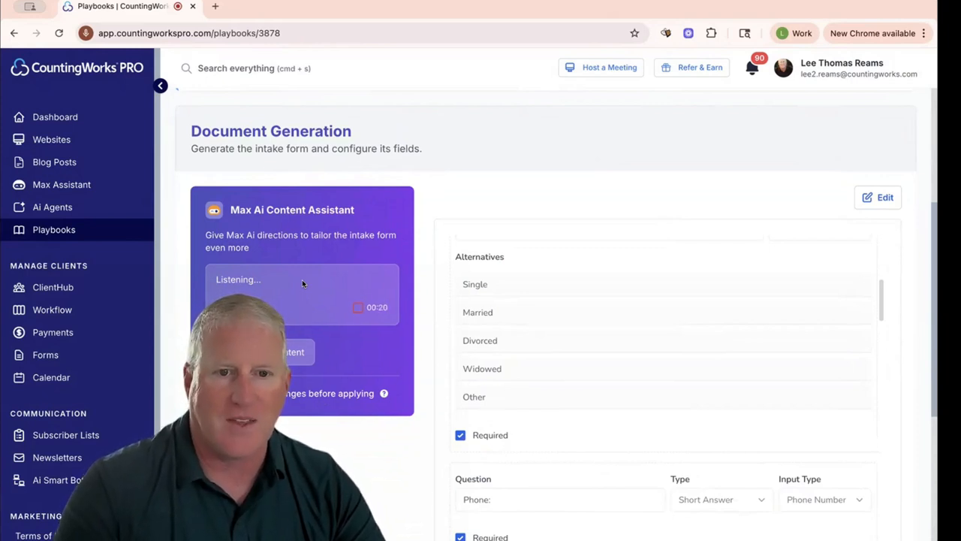
left_click(359, 307)
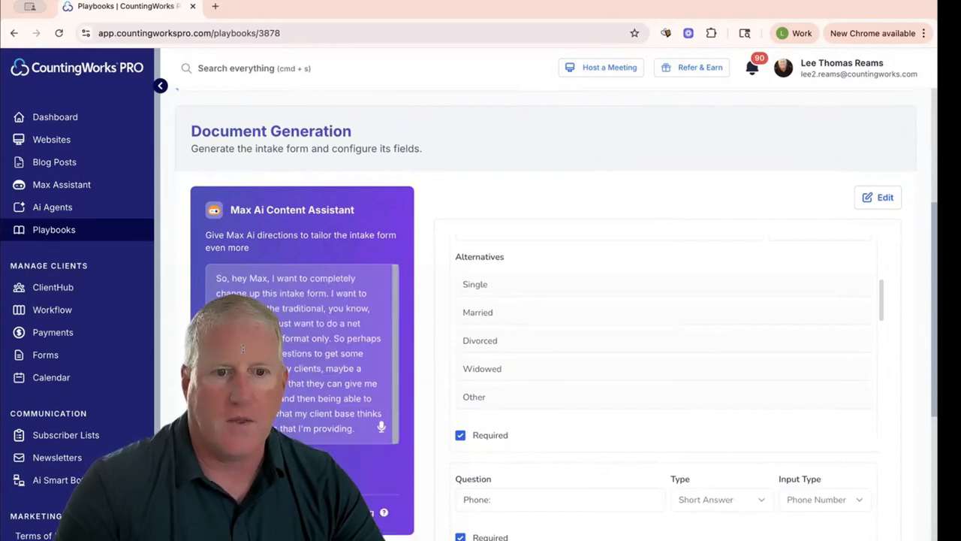
left_click(247, 471)
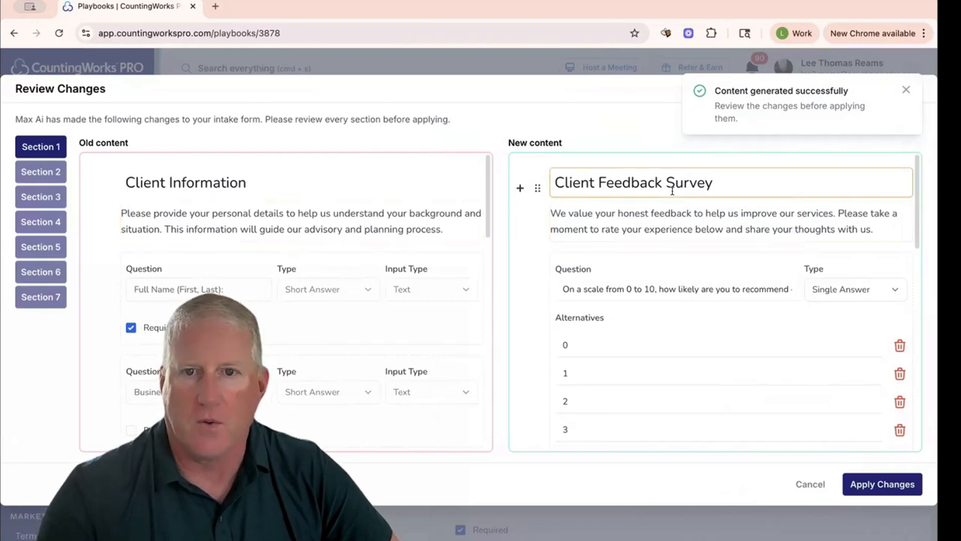
- Review the generated Client Feedback Survey questions and compare Sections 1 to 3 with the old content before applying the changes
scroll(663, 302, "down", 6)
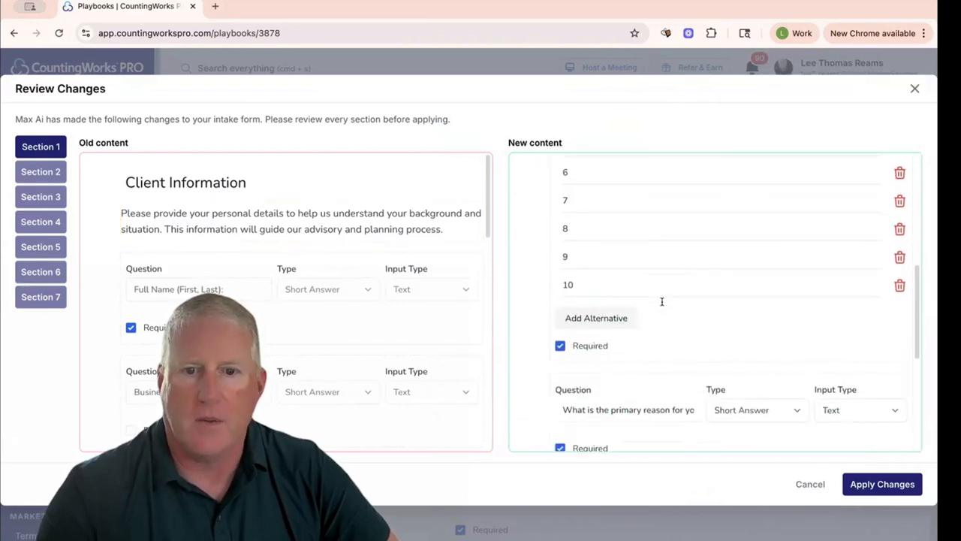
scroll(661, 301, "down", 3)
scroll(662, 303, "up", 10)
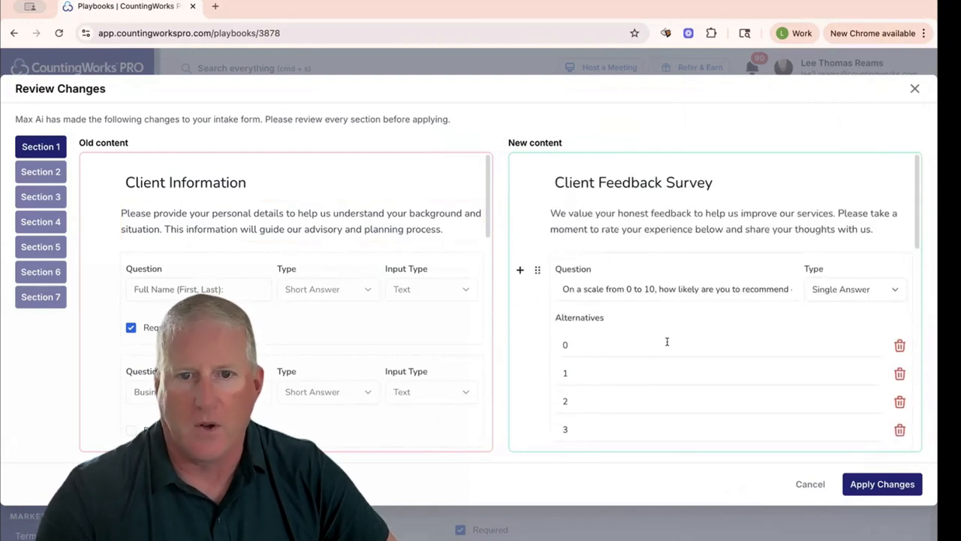
left_click(51, 172)
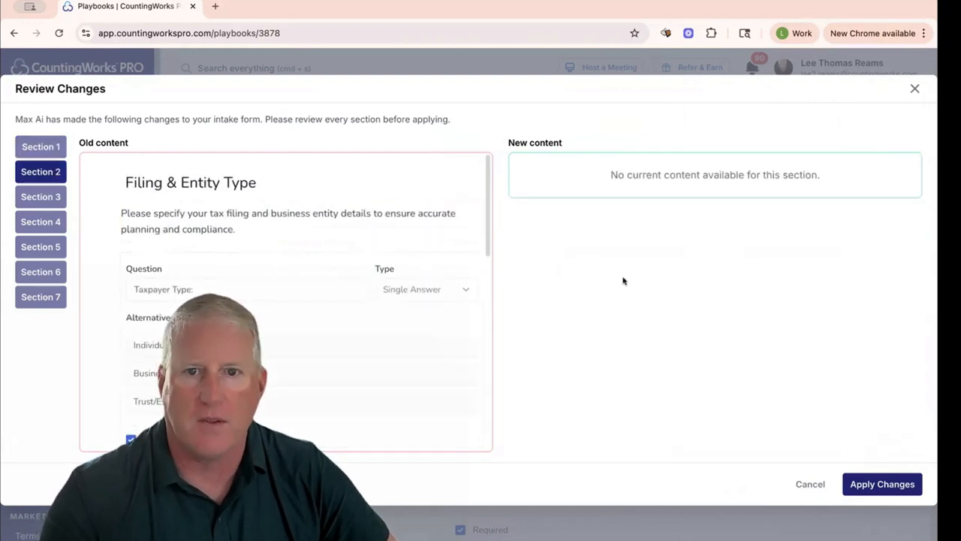
left_click(49, 196)
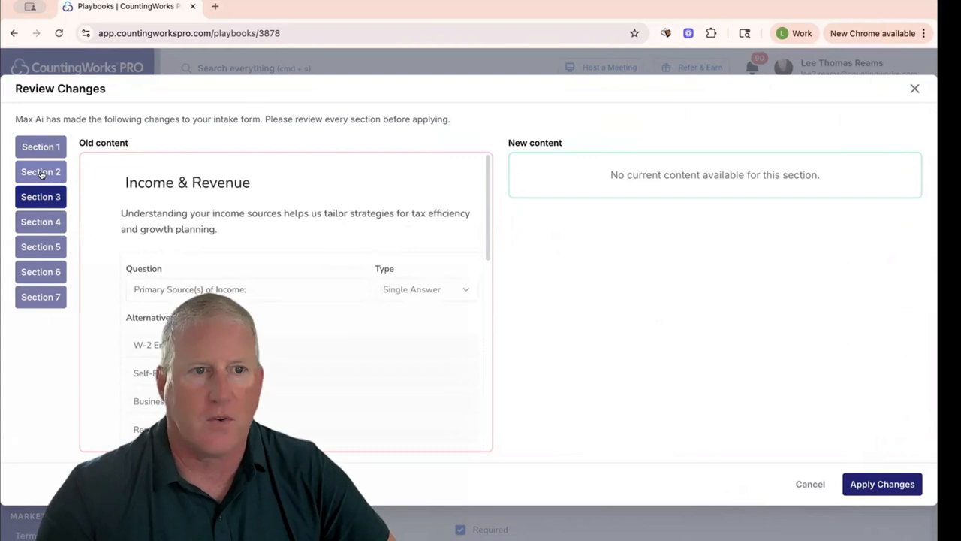
left_click(43, 146)
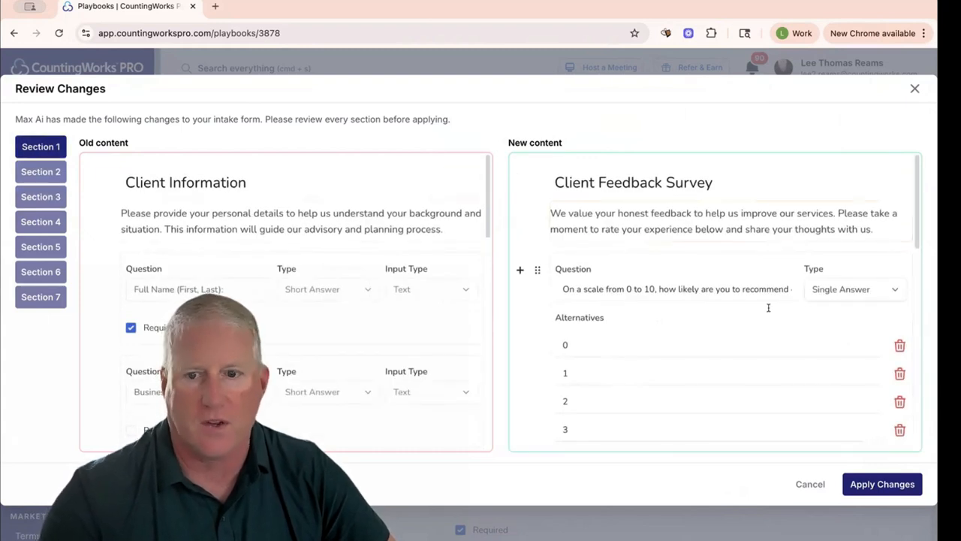
scroll(713, 322, "down", 15)
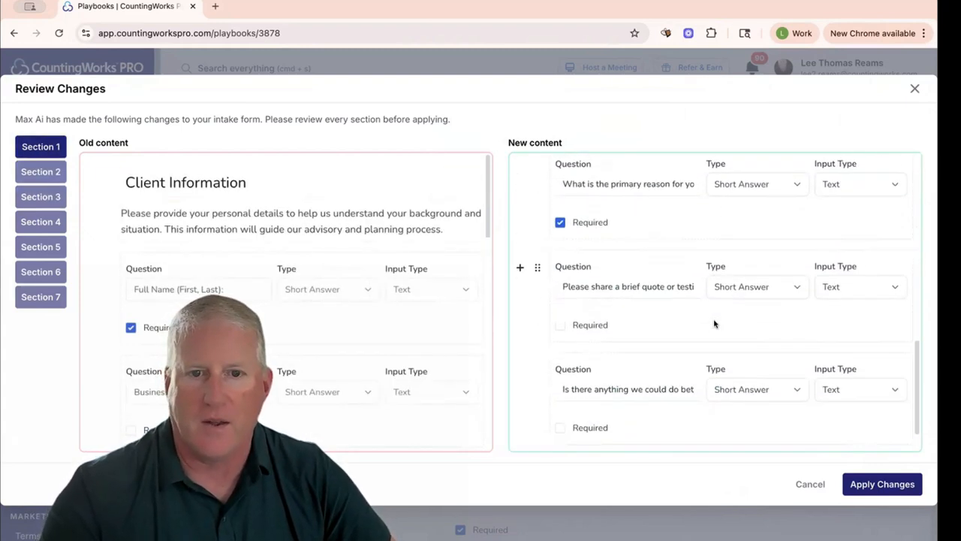
scroll(636, 311, "up", 15)
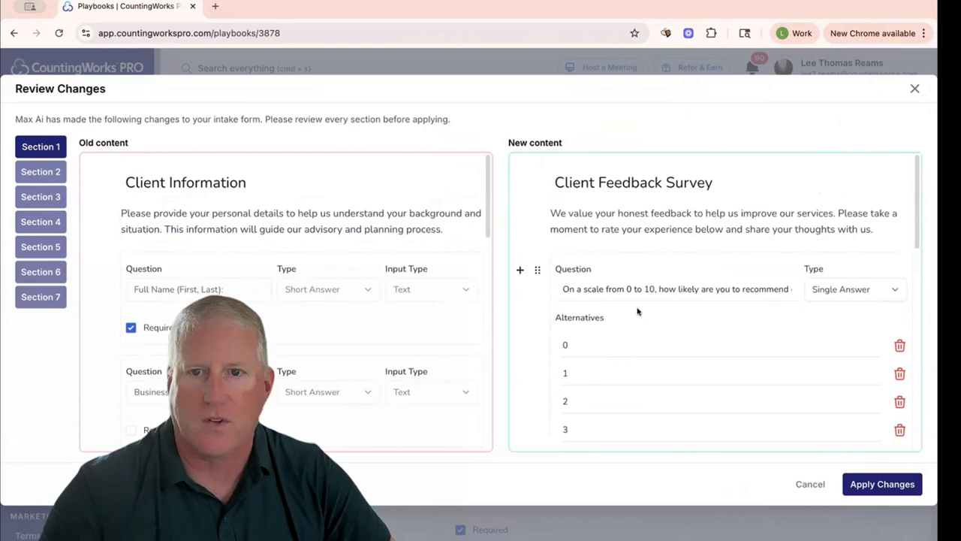
left_click(877, 485)
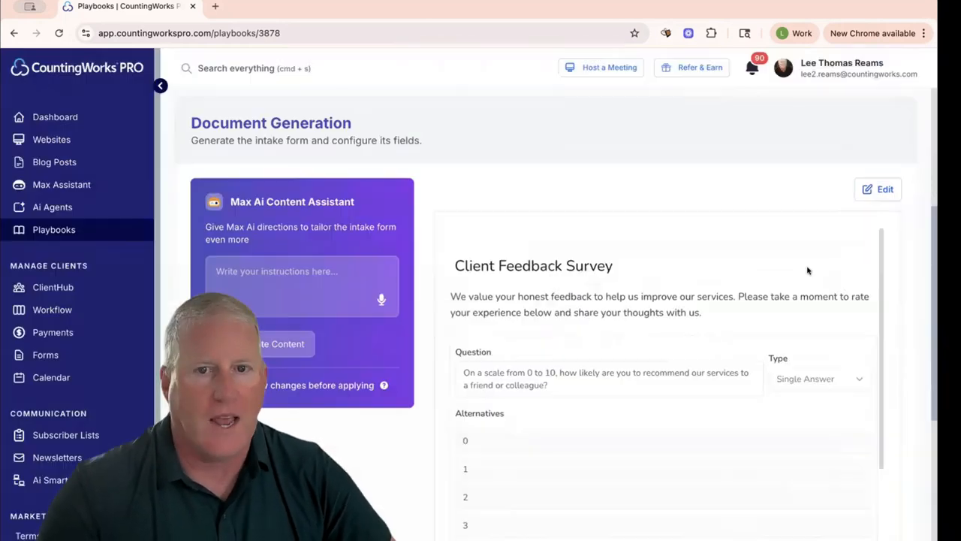
- Open the Client Feedback Survey for editing, check the block types that can be added and all its questions, and save the form
left_click(870, 189)
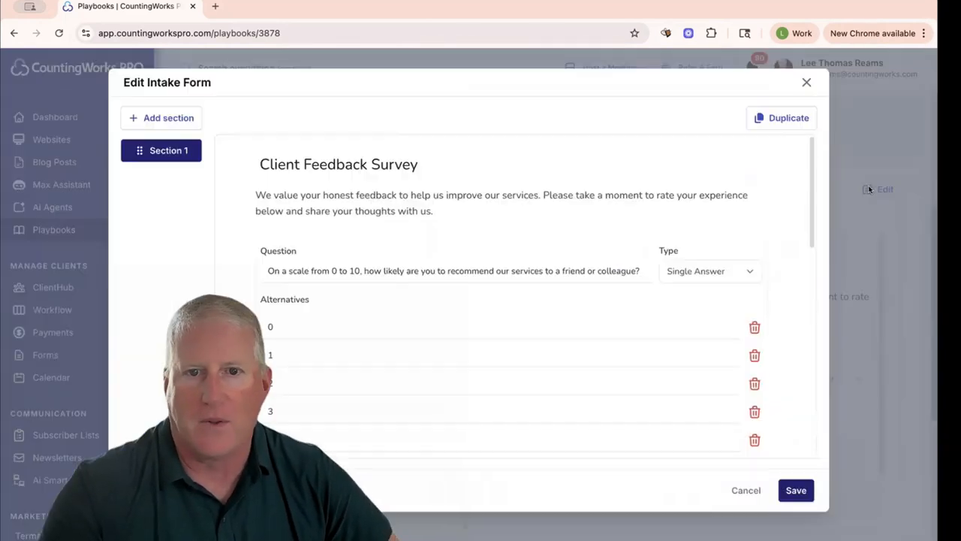
scroll(376, 255, "down", 3)
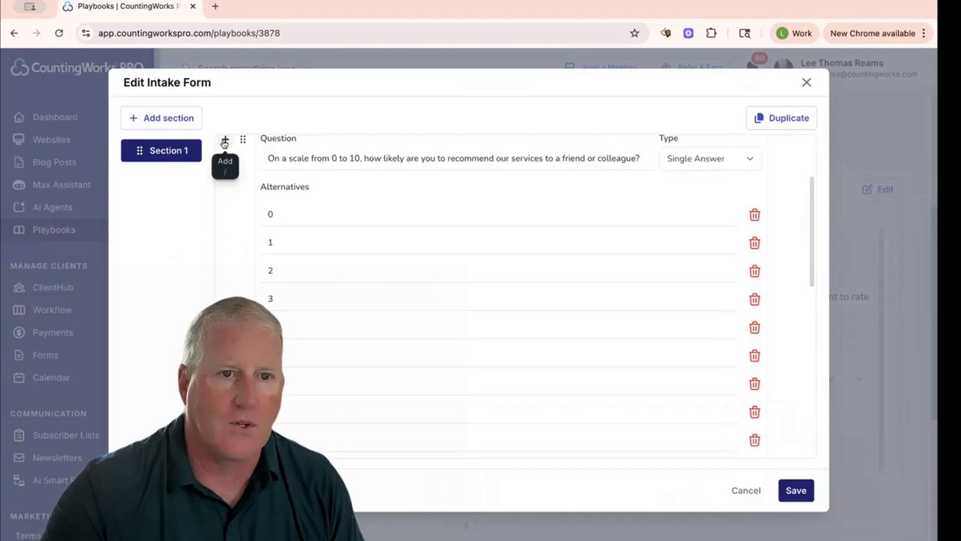
left_click(224, 141)
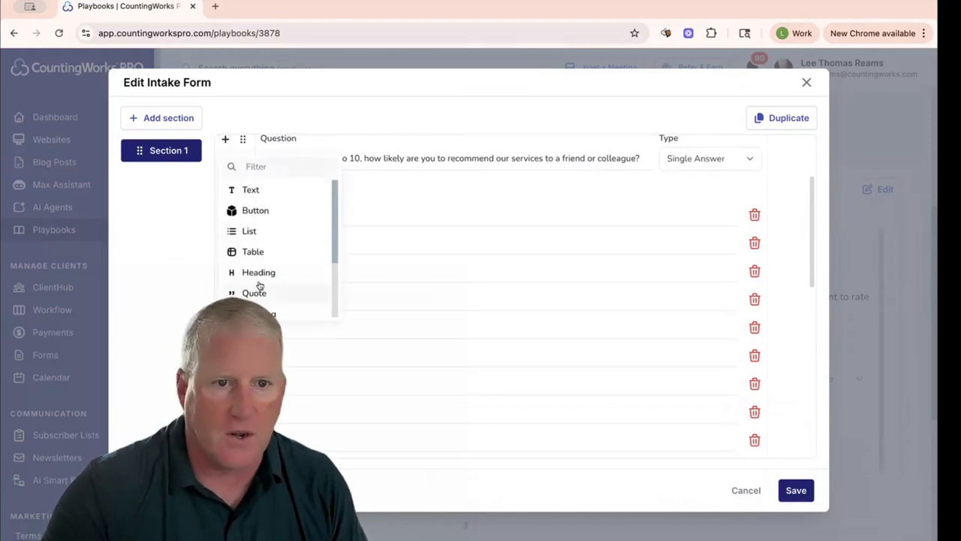
left_click(789, 200)
scroll(535, 268, "up", 2)
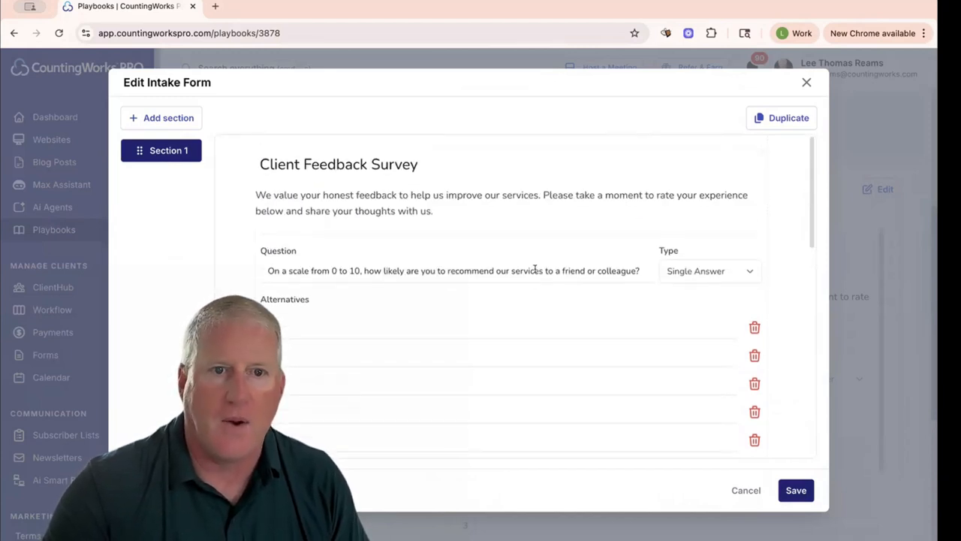
scroll(535, 269, "down", 4)
scroll(535, 269, "down", 4)
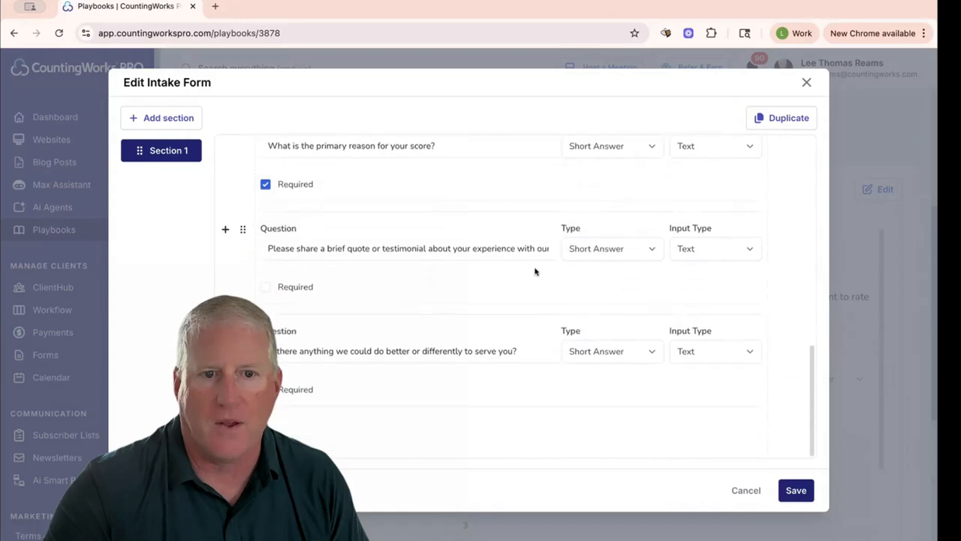
scroll(535, 269, "up", 8)
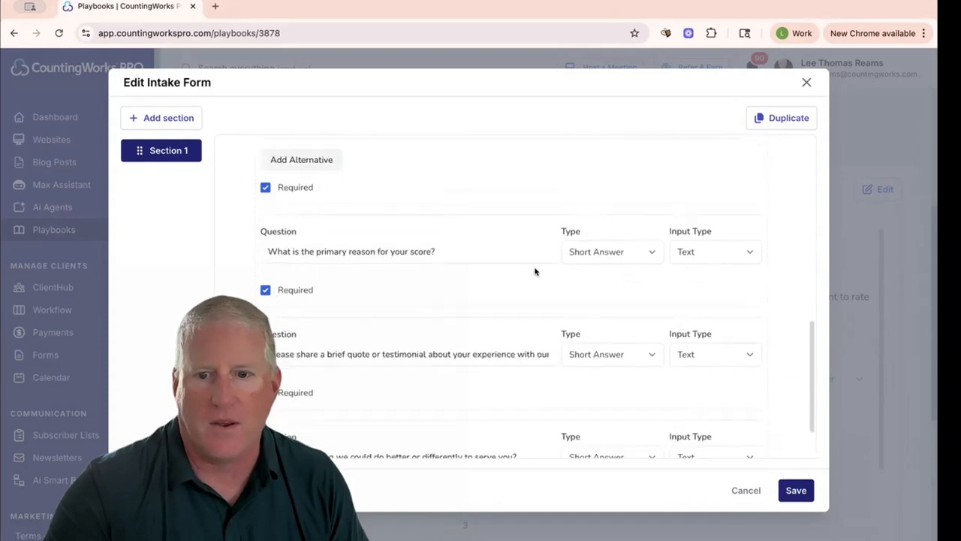
left_click(796, 495)
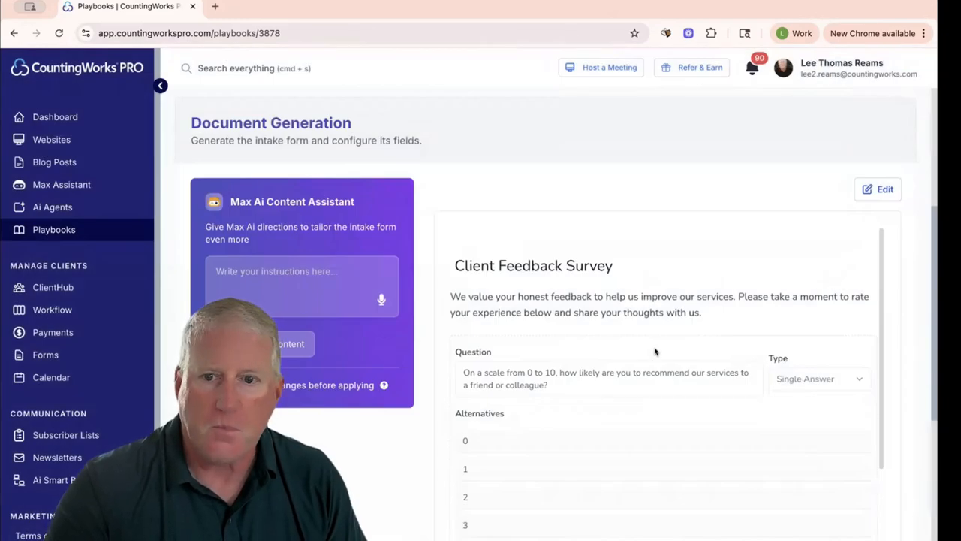
- Proceed to the delivery stage, open the email's subject and message for review, and send the intake form by email
scroll(655, 351, "down", 10)
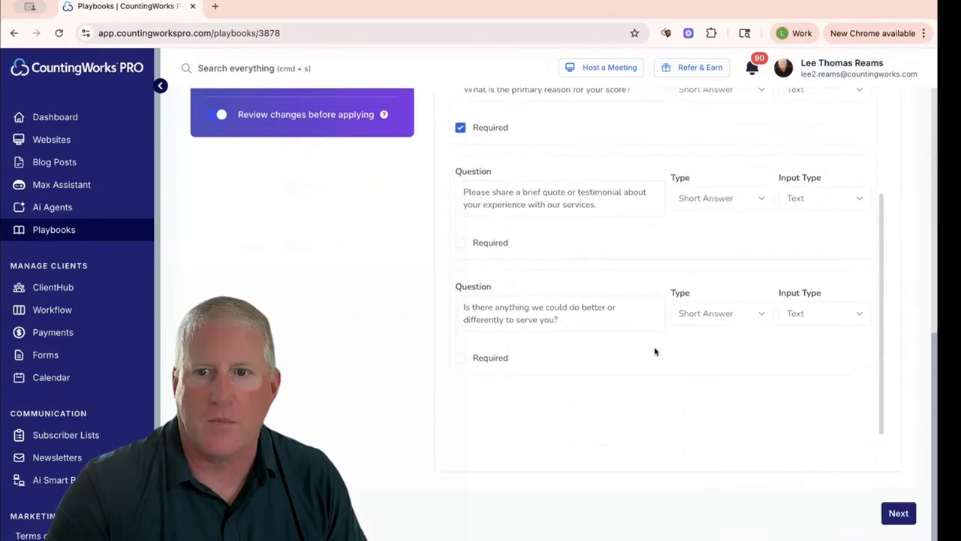
left_click(896, 512)
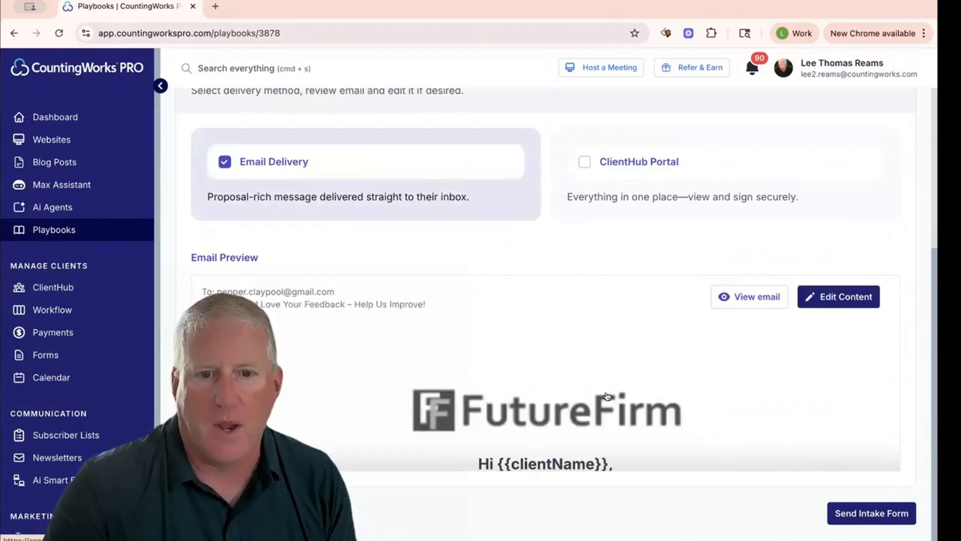
left_click(838, 297)
scroll(564, 401, "down", 3)
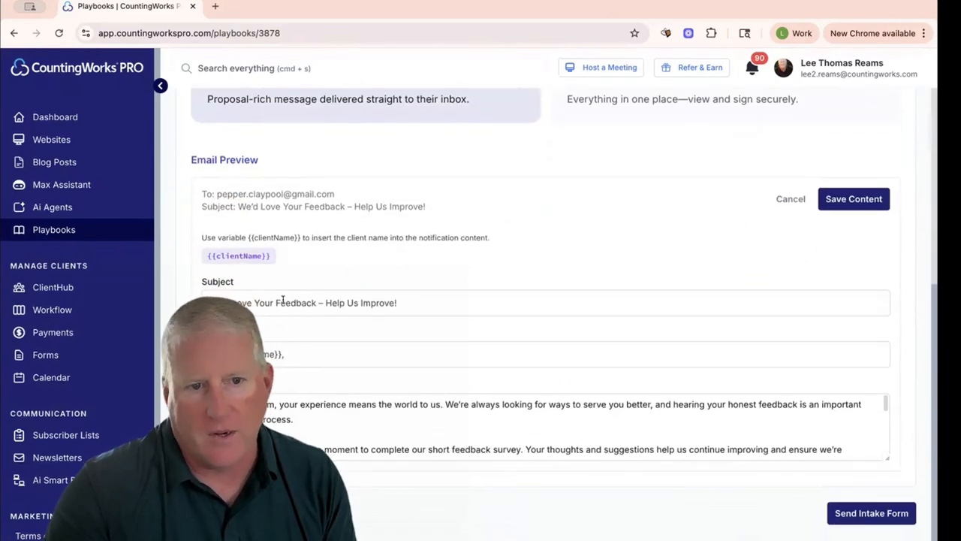
left_click_drag(332, 403, 454, 404)
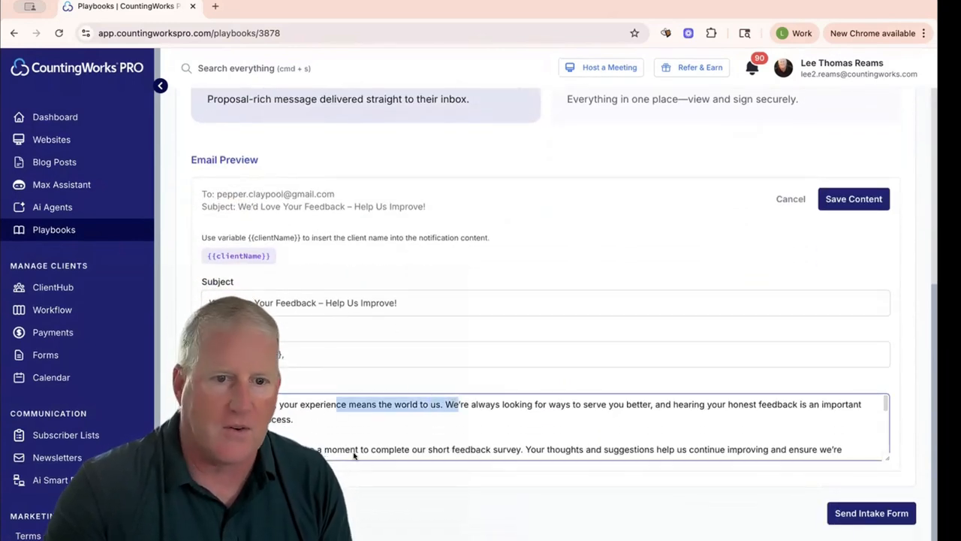
left_click(409, 448)
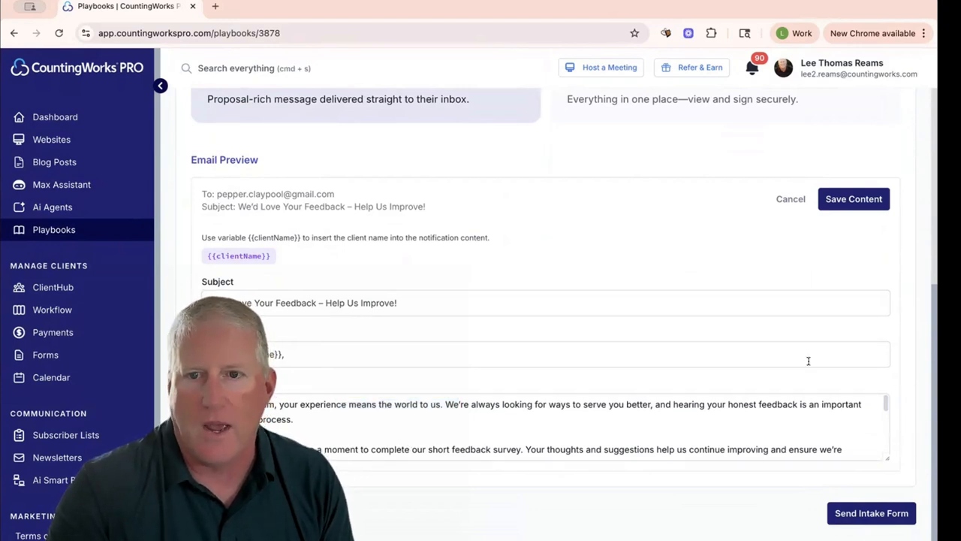
left_click(864, 513)
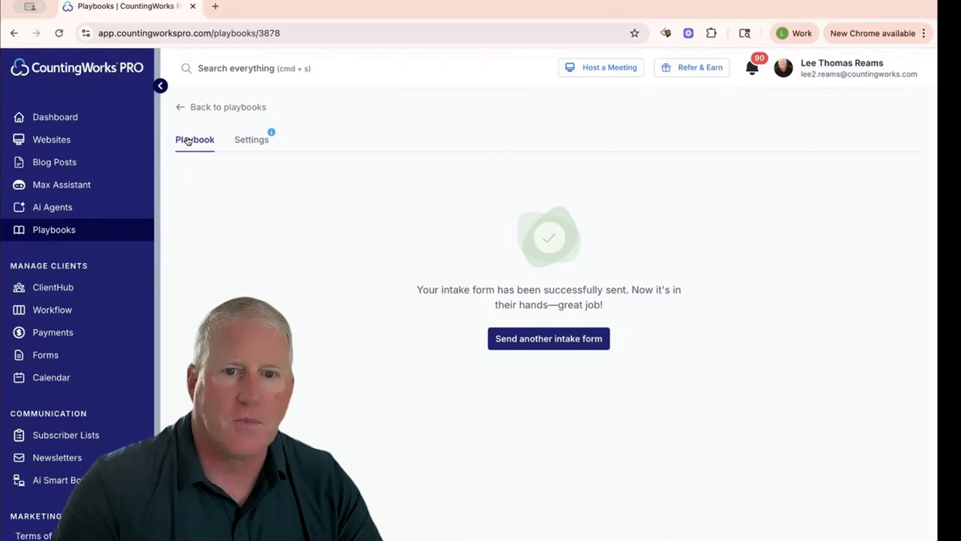
- Start another intake form for the preselected client and proceed to document generation
left_click(524, 338)
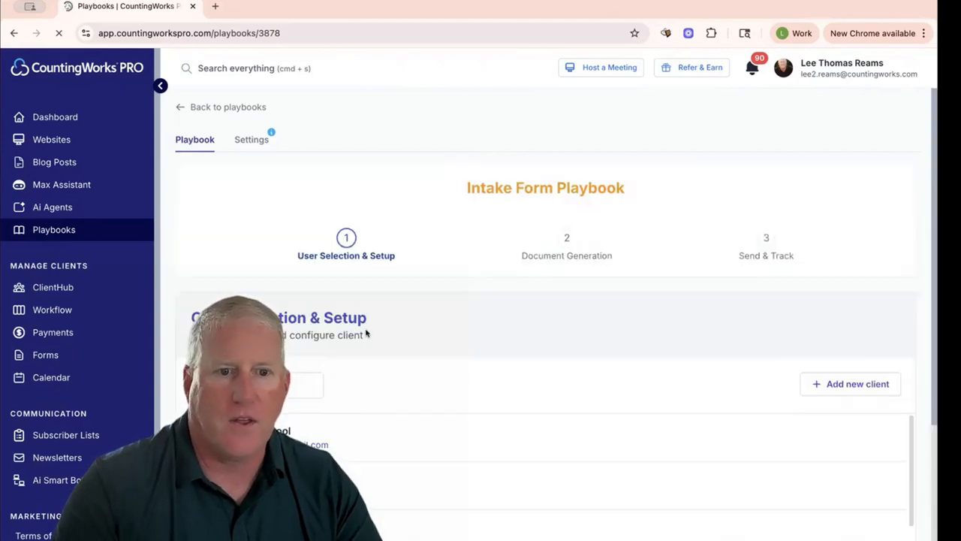
scroll(714, 423, "down", 5)
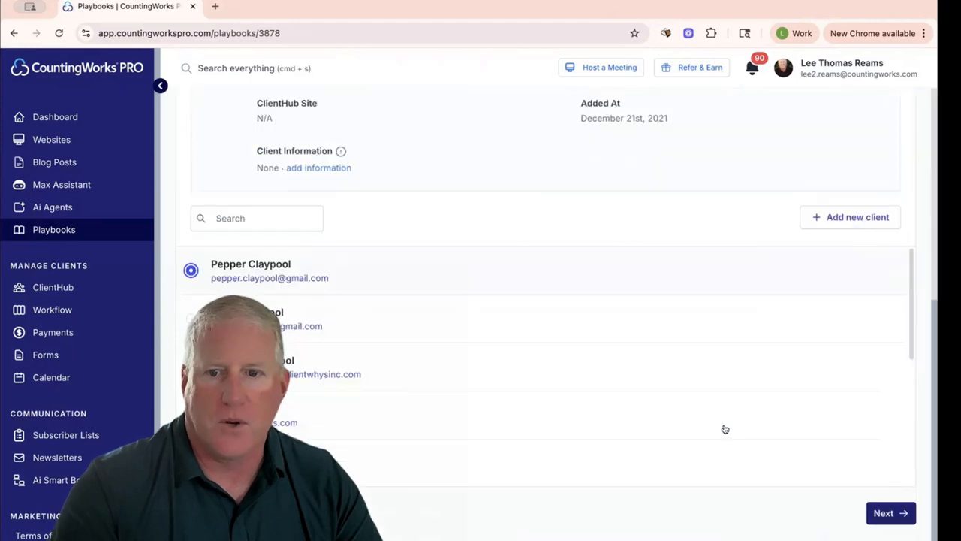
left_click(886, 513)
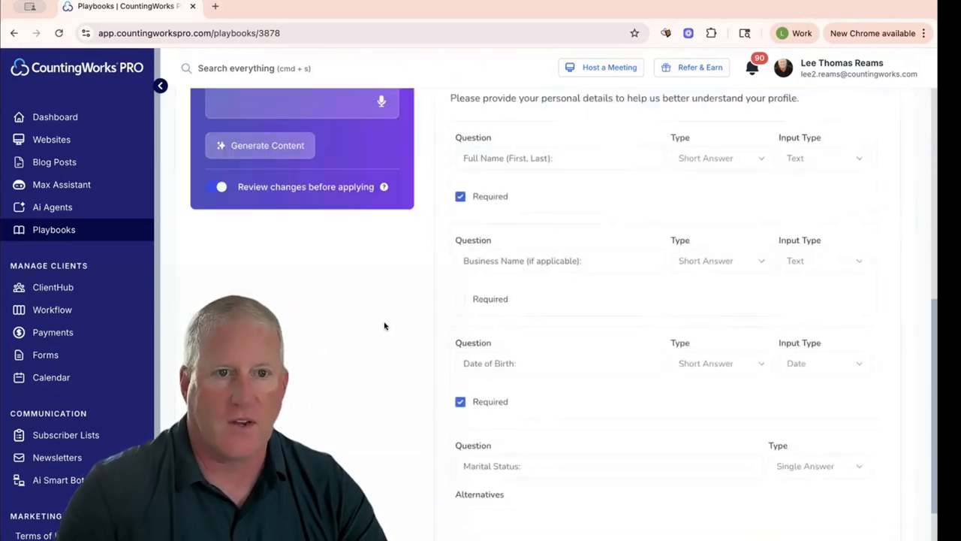
- Dictate instructions to Max Ai for a survey asking small and medium-sized business clients which additional services interest them, and generate the content
scroll(384, 325, "up", 3)
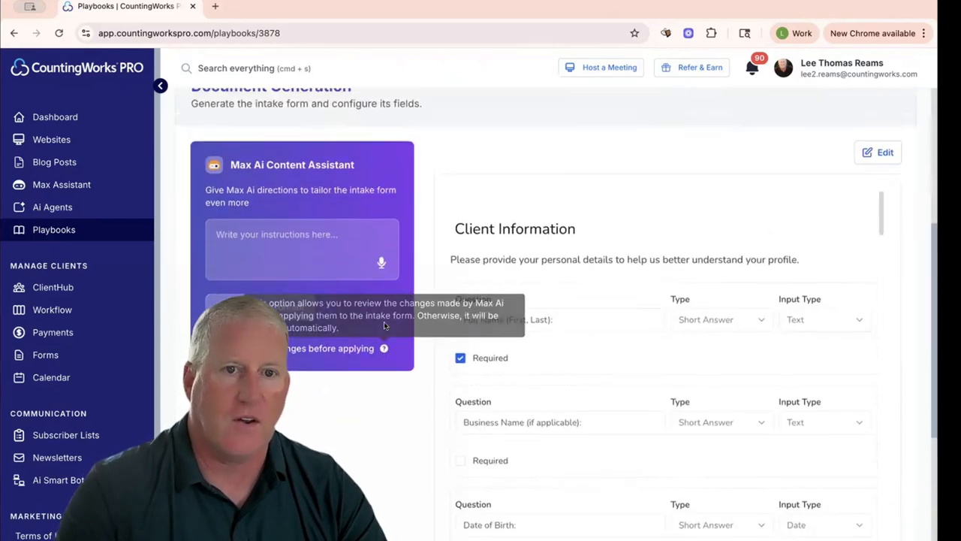
left_click(380, 262)
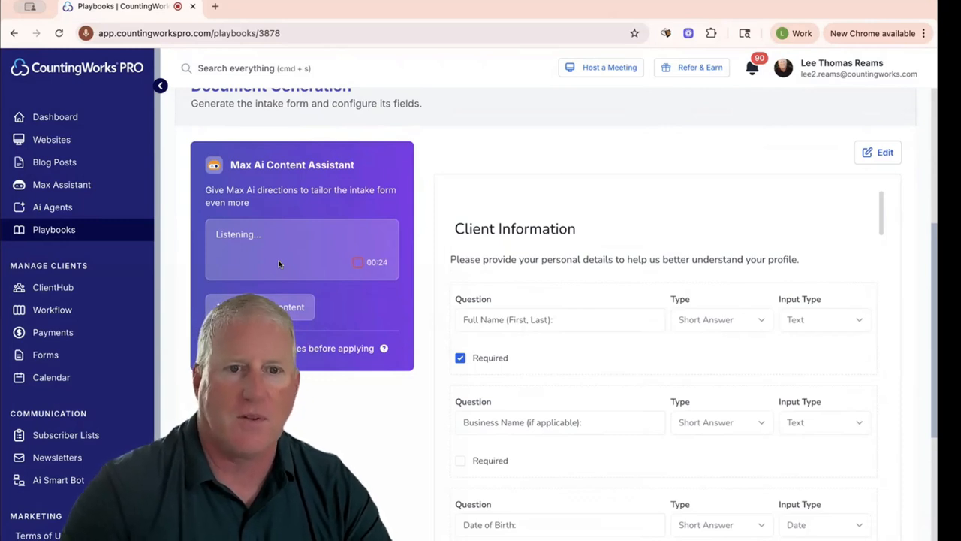
left_click(357, 262)
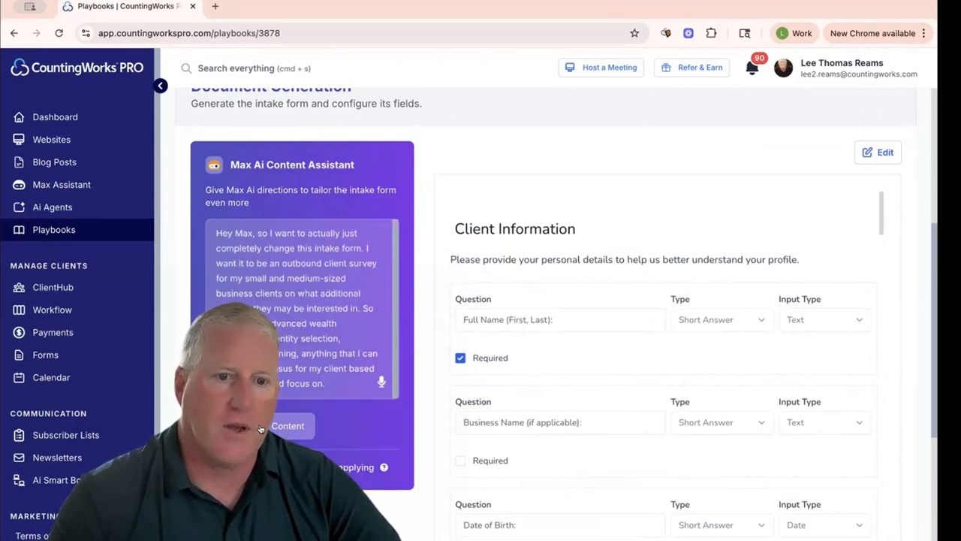
left_click(260, 428)
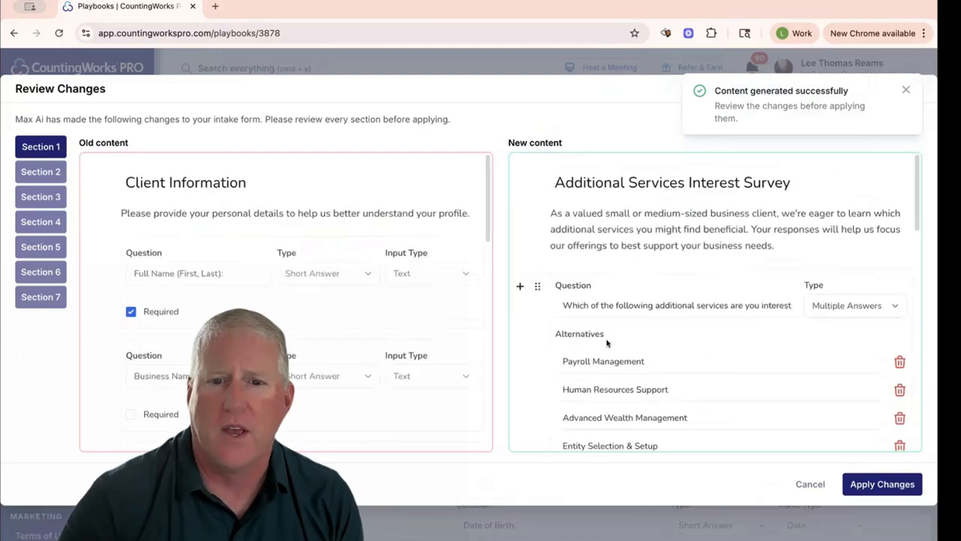
- Review all generated questions and answer alternatives of the Additional Services Interest Survey and apply the changes to the intake form
scroll(632, 285, "down", 5)
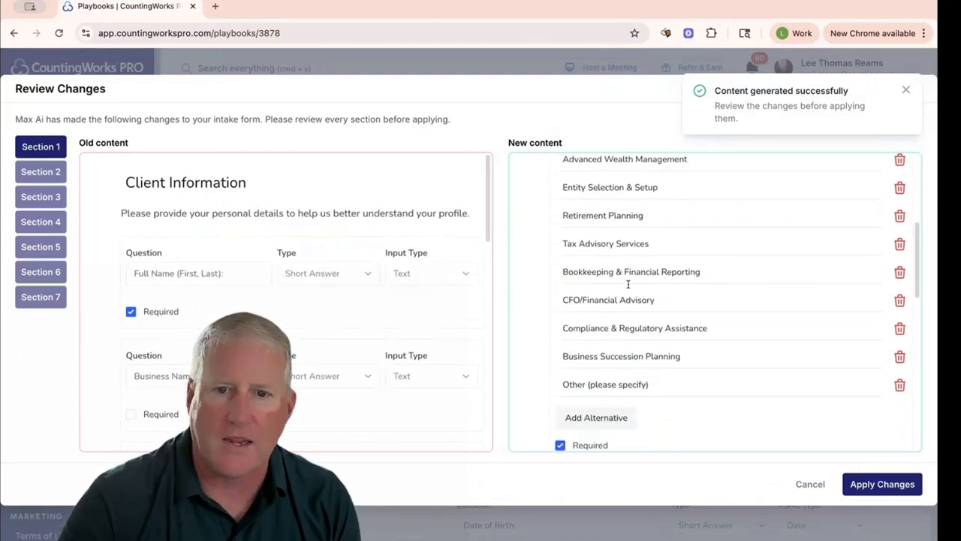
scroll(628, 285, "down", 3)
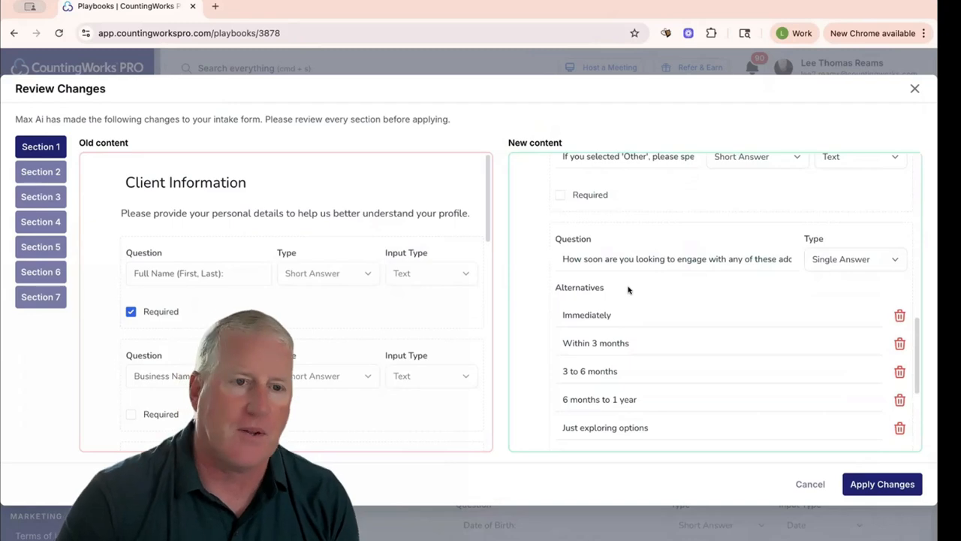
scroll(629, 290, "down", 2)
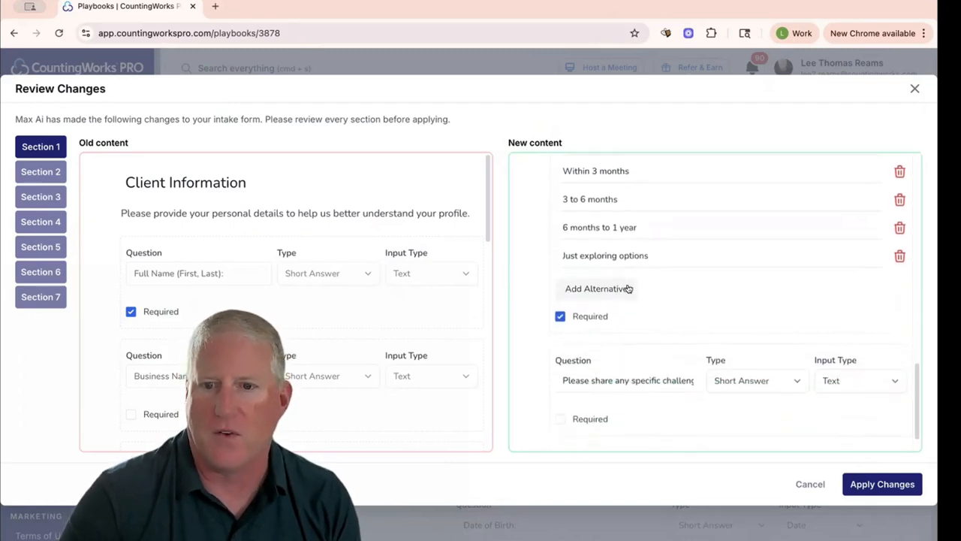
scroll(626, 286, "up", 6)
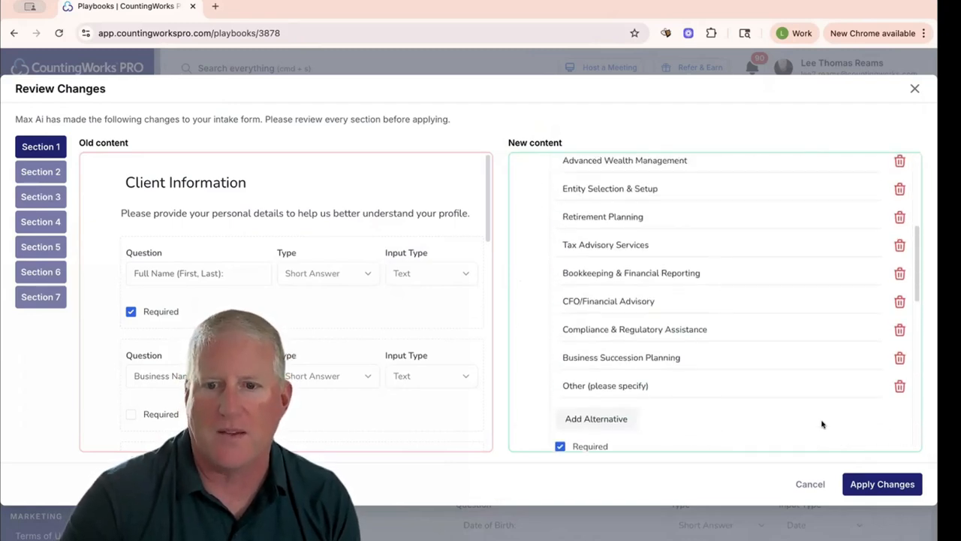
left_click(871, 487)
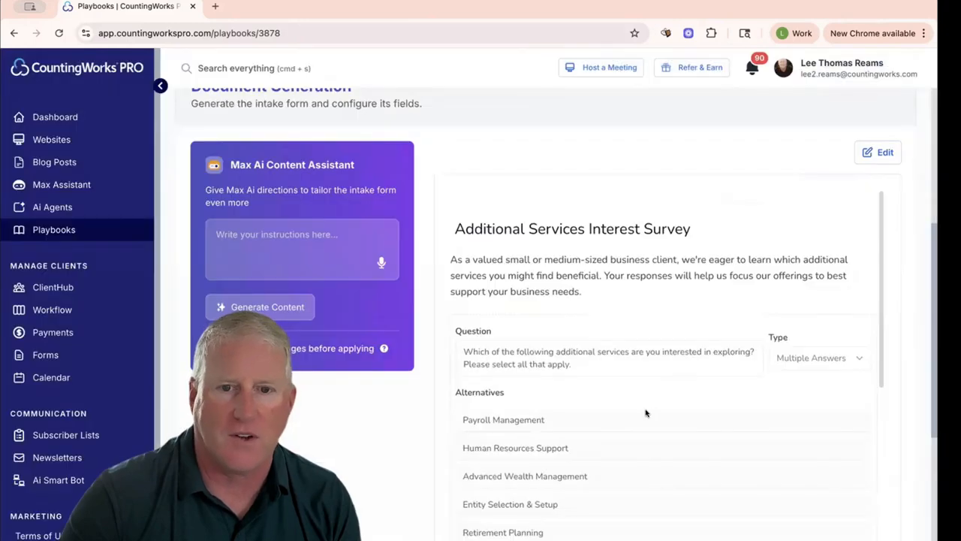
- Proceed to the delivery stage for the additional services survey and open the email's content for editing to review its subject
scroll(647, 413, "down", 7)
scroll(645, 413, "down", 5)
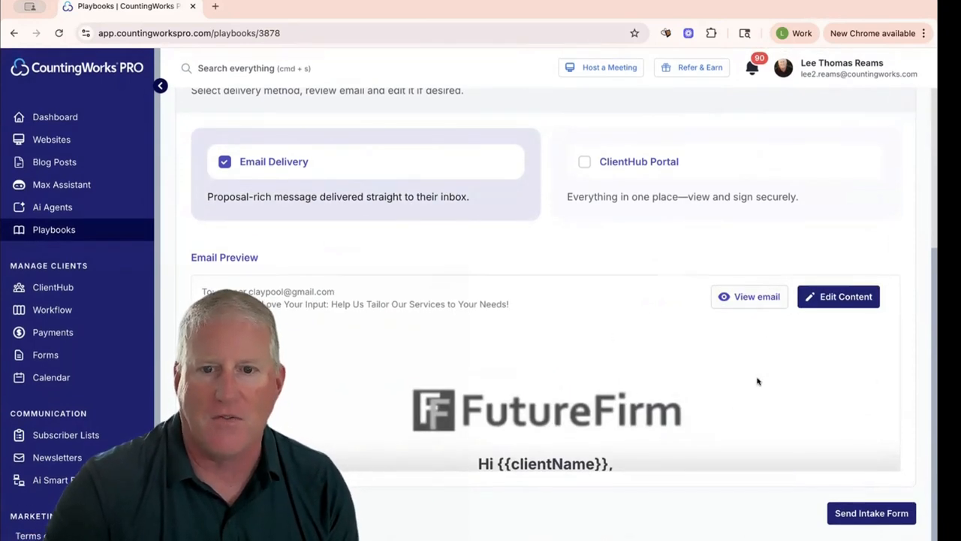
left_click(822, 297)
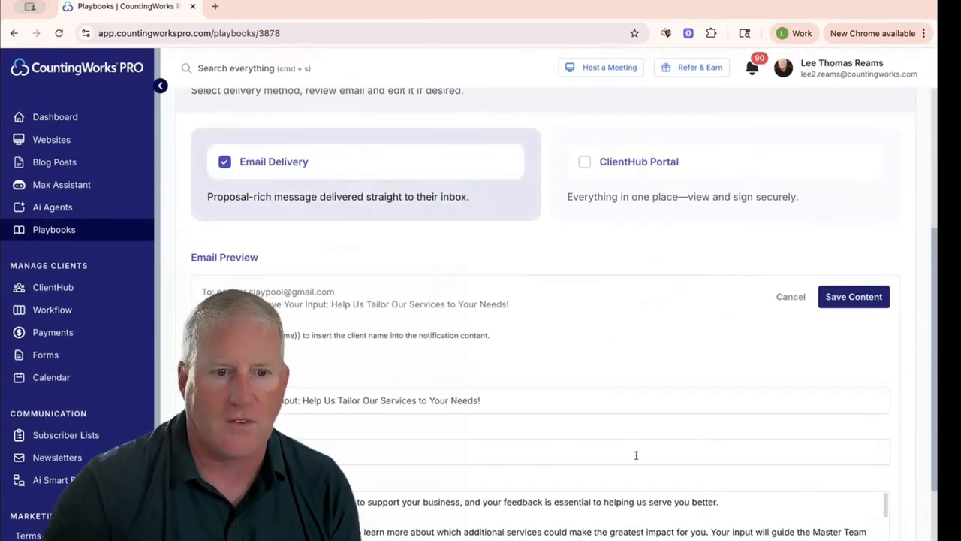
scroll(635, 453, "down", 2)
left_click_drag(323, 335, 416, 335)
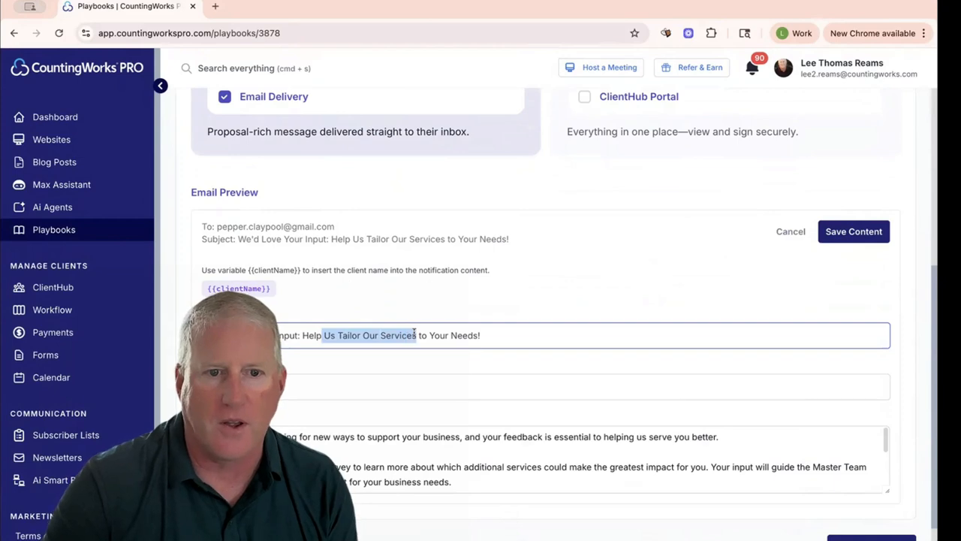
- Check the delivery methods and send the additional services survey to the client with Email Delivery
scroll(481, 336, "up", 2)
scroll(488, 338, "up", 3)
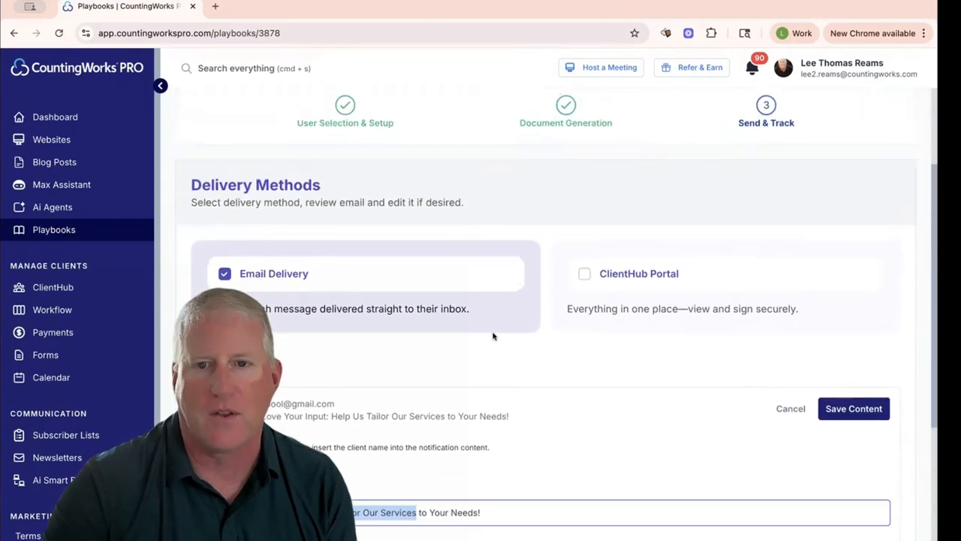
scroll(586, 344, "down", 6)
left_click(847, 514)
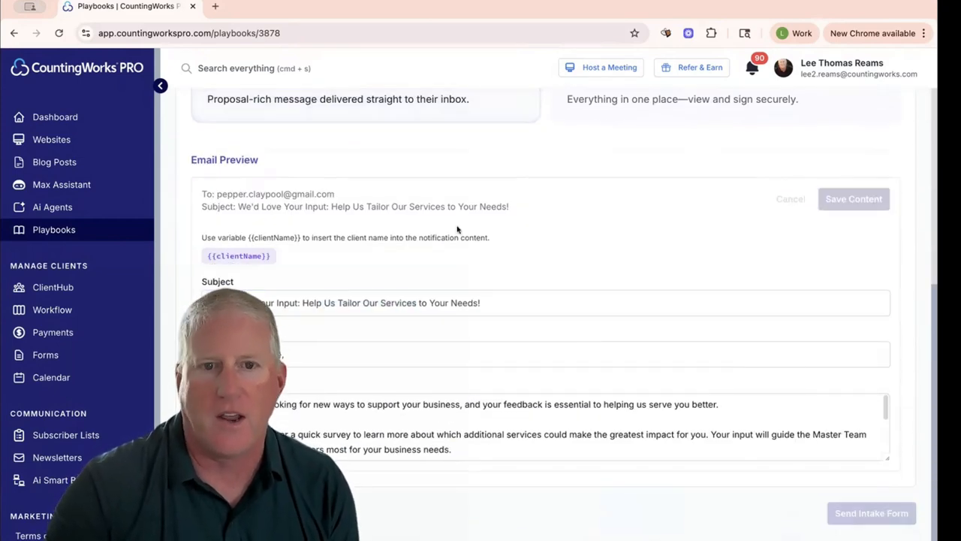